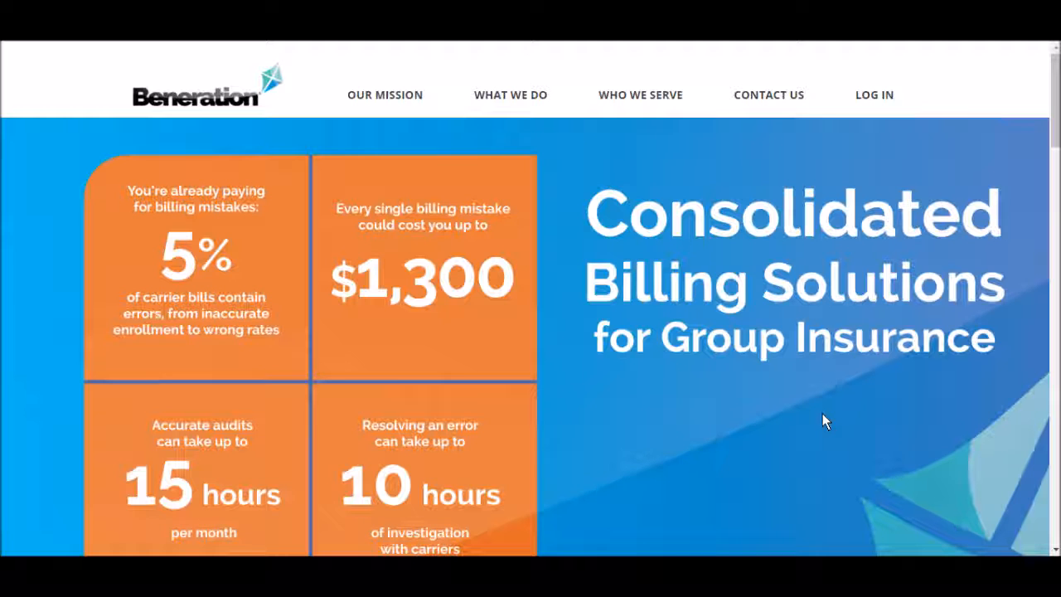
Step: Open the Employee Benefit Portal sign-in page and follow its link to request portal access
click(891, 106)
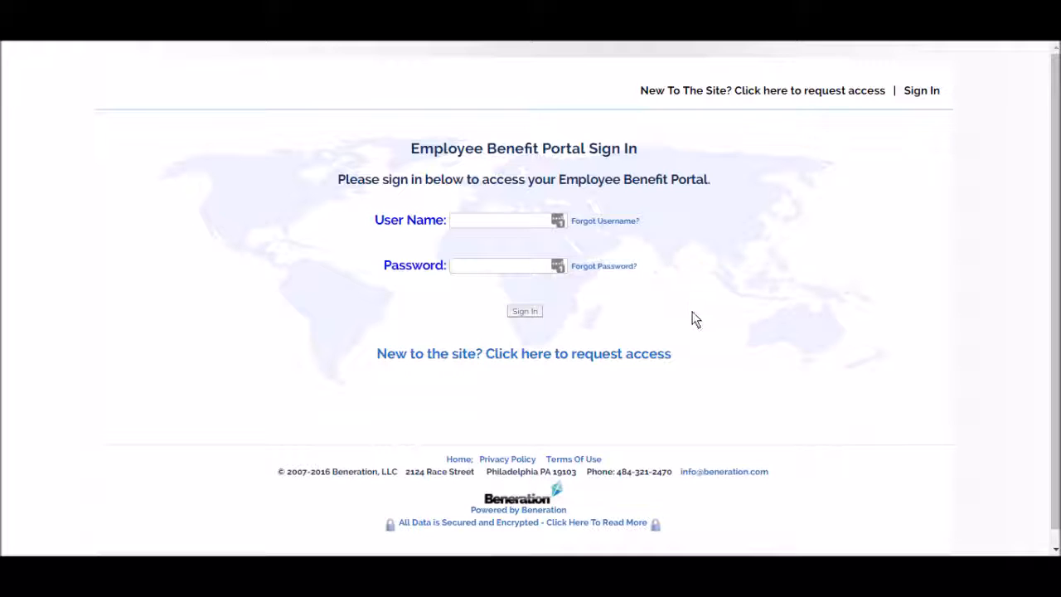
click(599, 356)
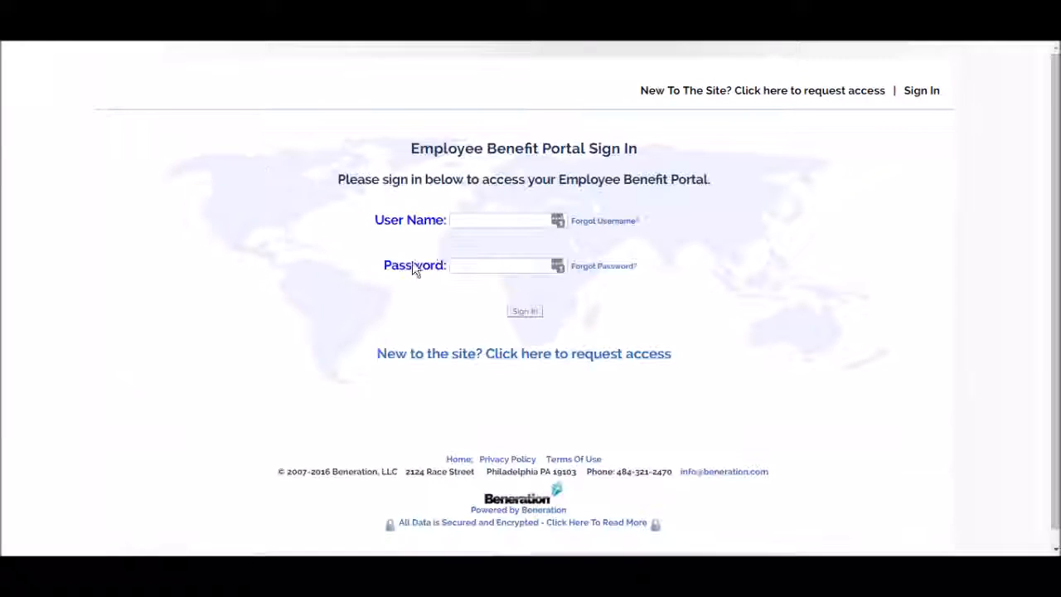
click(461, 224)
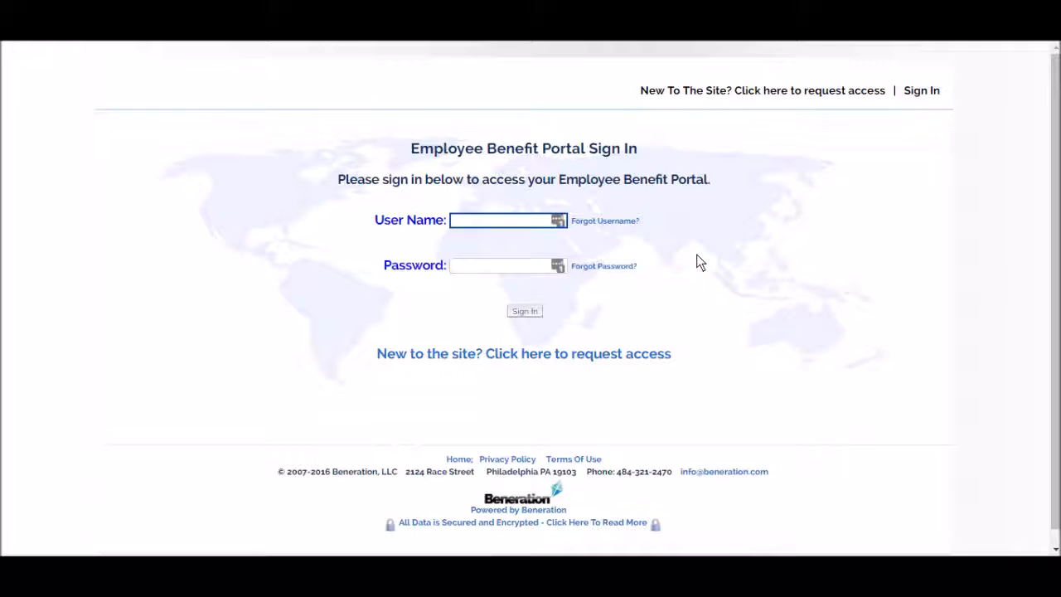
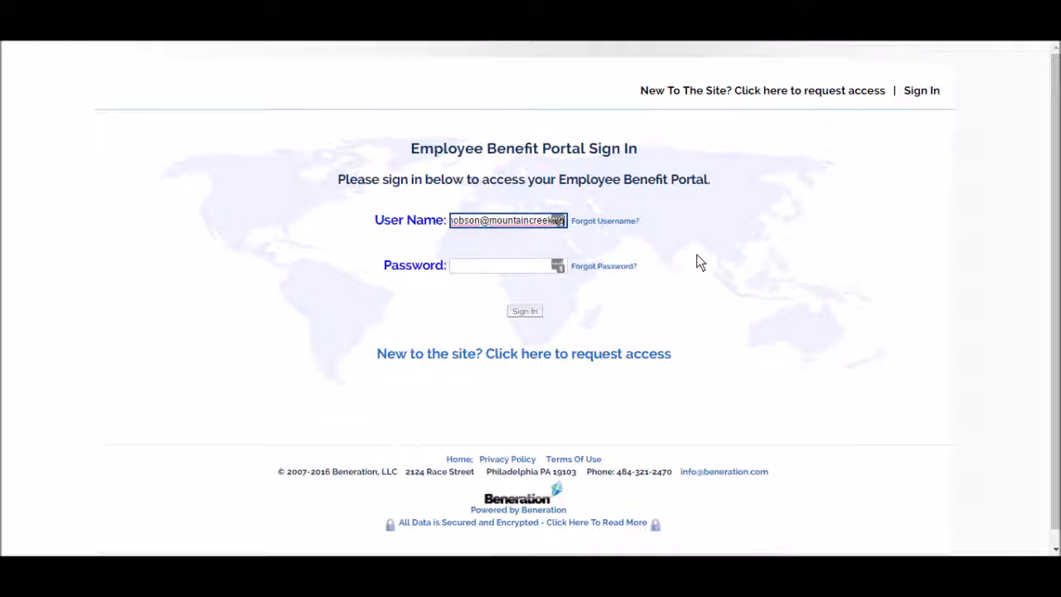
Step: Sign in using the employee's e-mail as user name and the account password
key(Tab)
key(Tab)
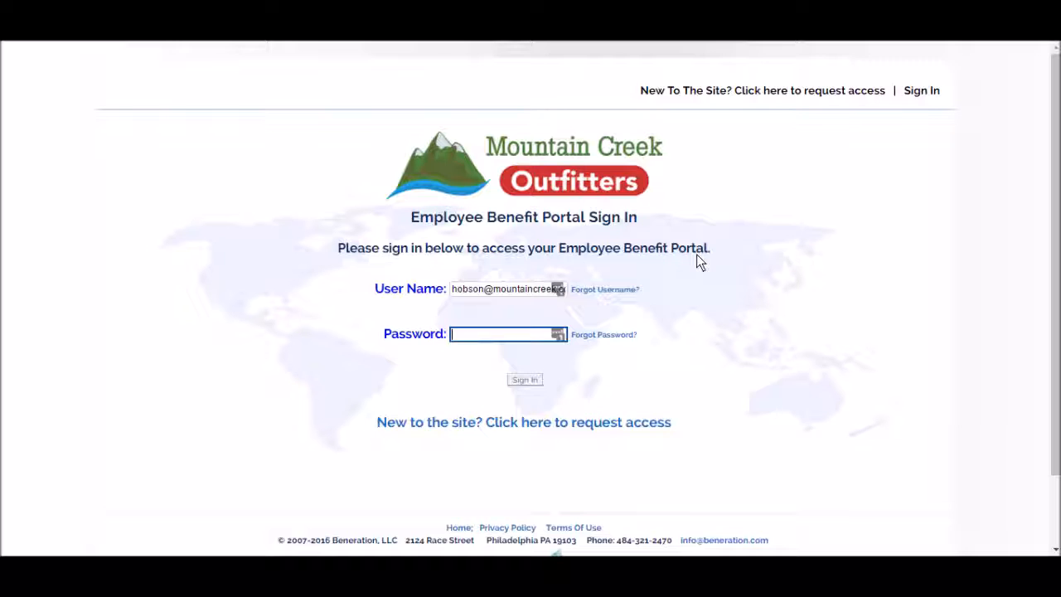
text(•••••••)
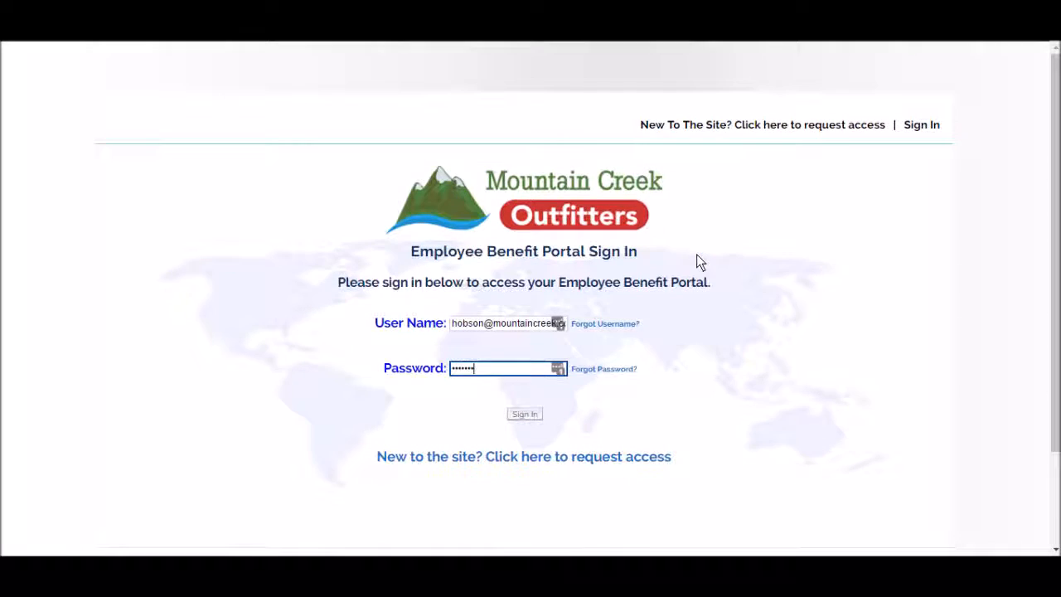
key(Return)
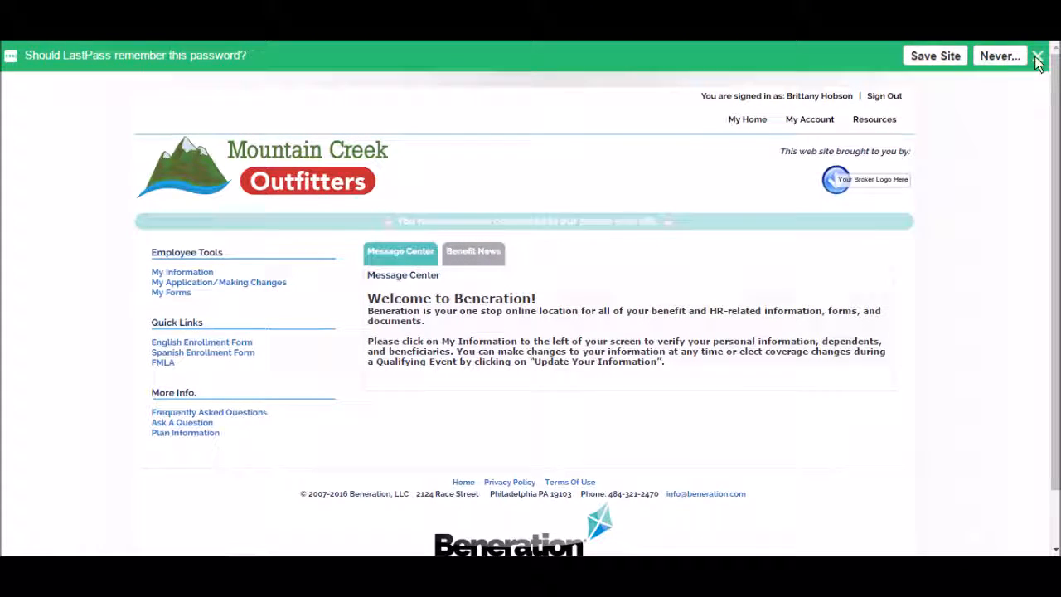
Step: Dismiss the save-password offer and review the employee's personal information
click(1037, 57)
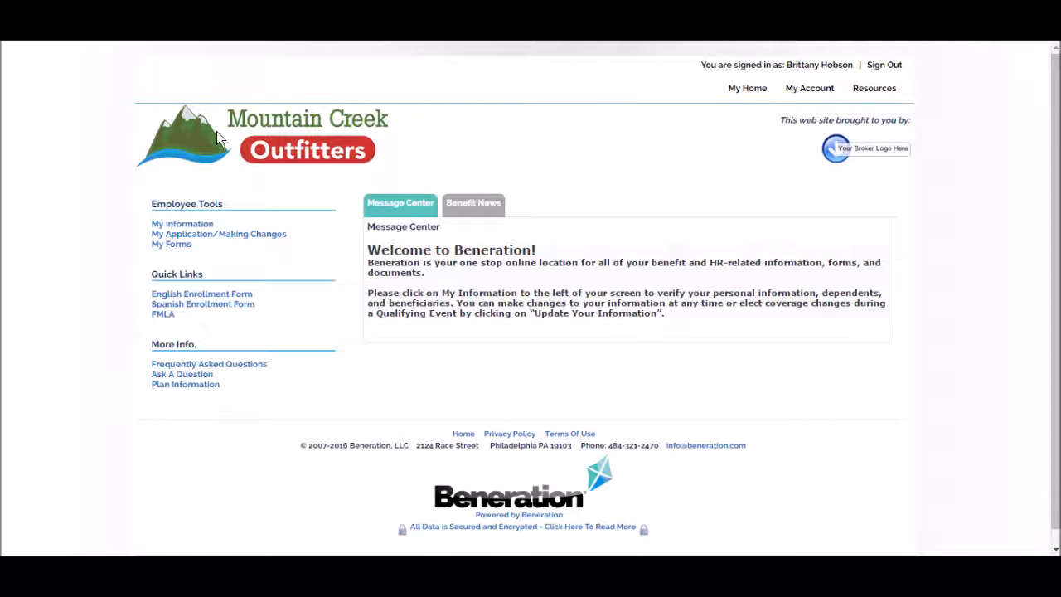
click(161, 225)
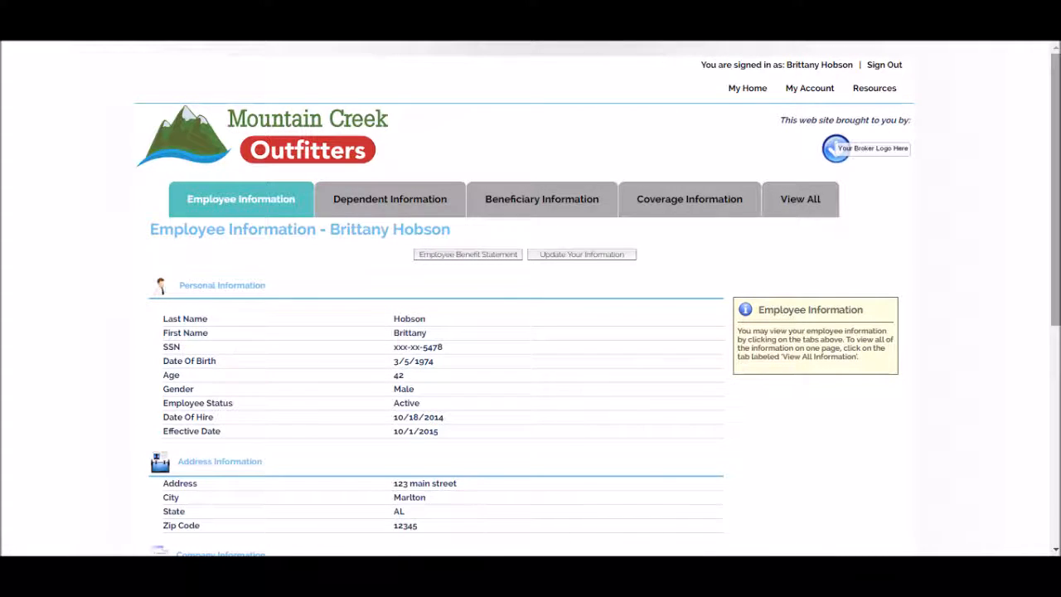
scroll(1057, 214, down, 2)
scroll(1057, 214, down, 3)
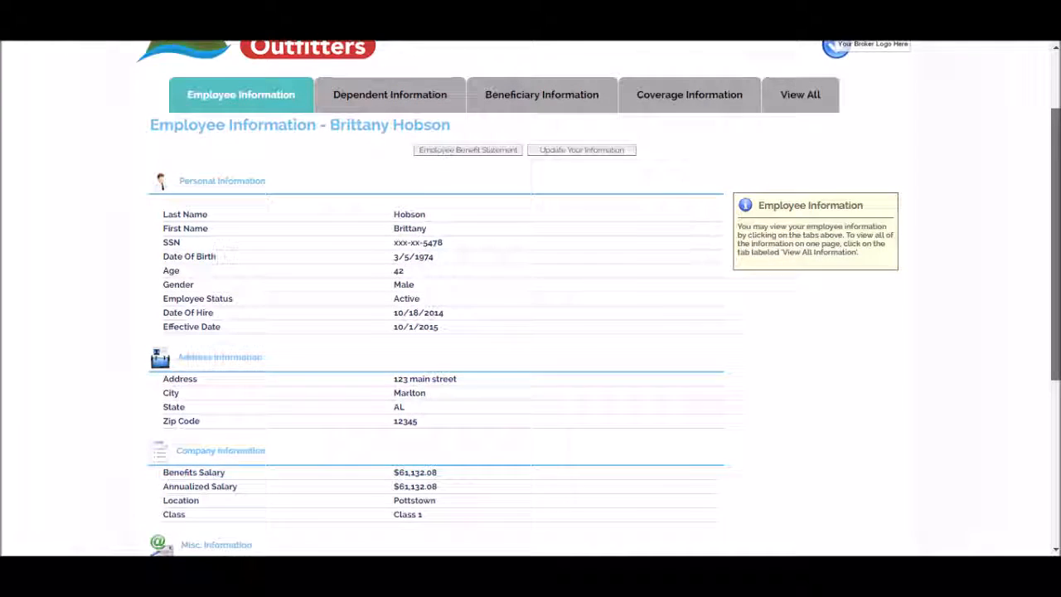
drag(1055, 263, 1056, 265)
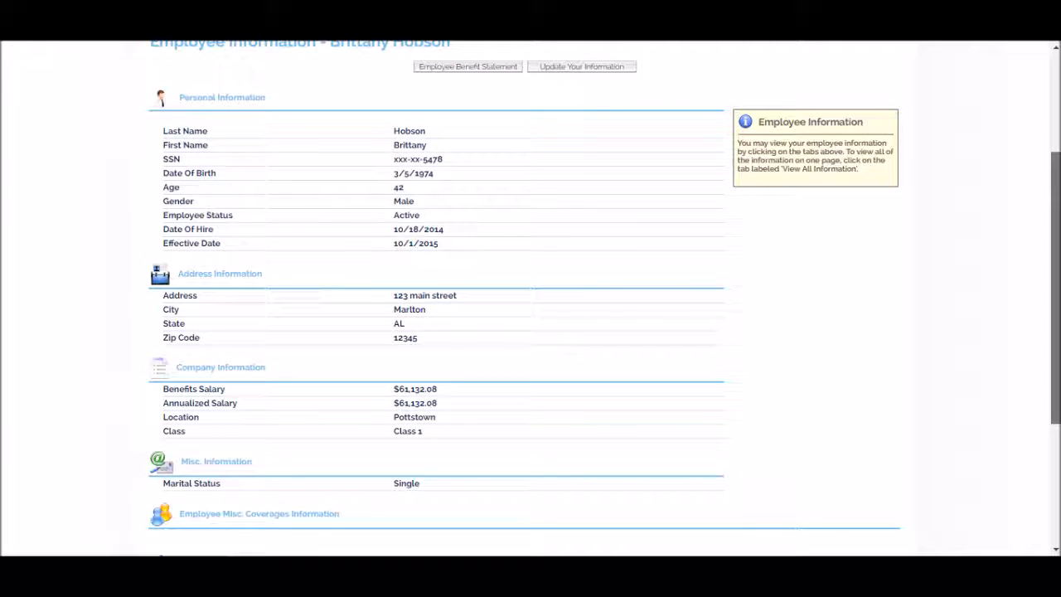
Step: Show the Dependent Information tab, listing one spouse effective 4/1/2016
click(568, 71)
drag(1055, 232, 1055, 140)
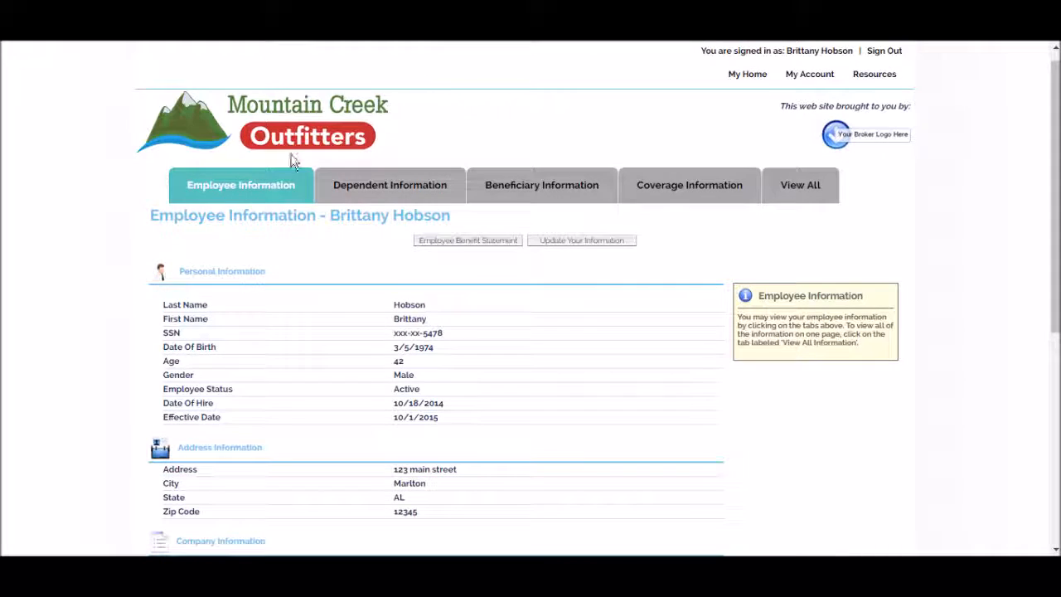
click(333, 185)
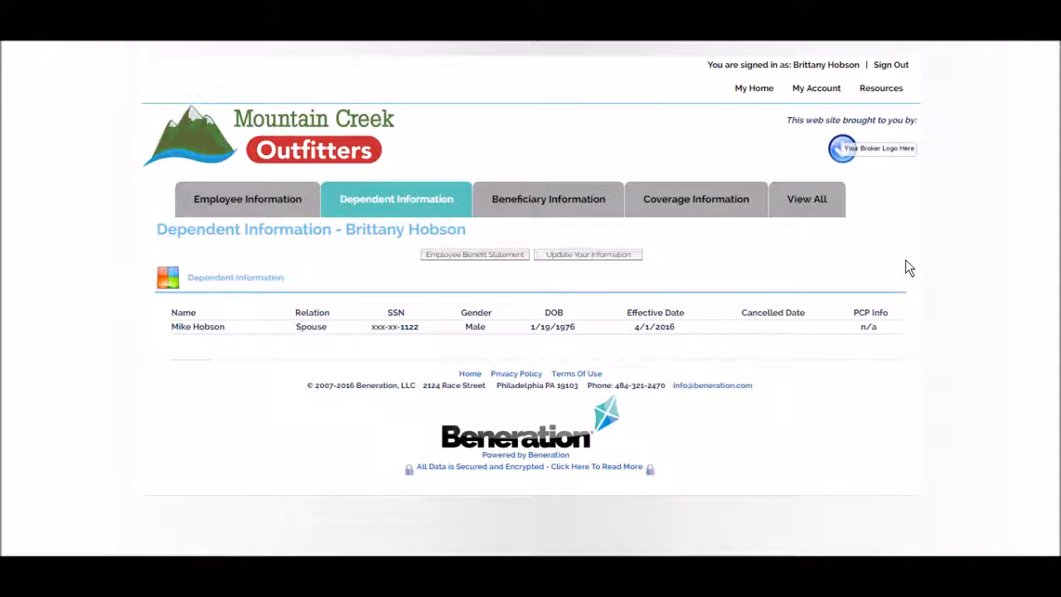
Step: Display the HDHP medical, DHMO Dental, Basic Life and Voluntary Life coverage tables
click(735, 213)
drag(1056, 178, 1054, 253)
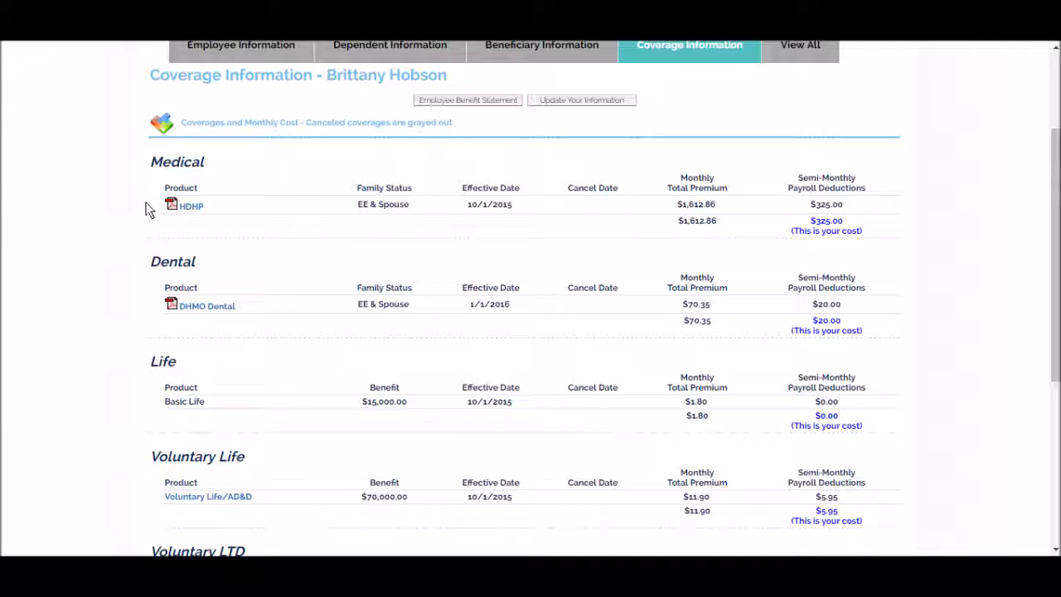
click(197, 209)
drag(1054, 174, 1051, 285)
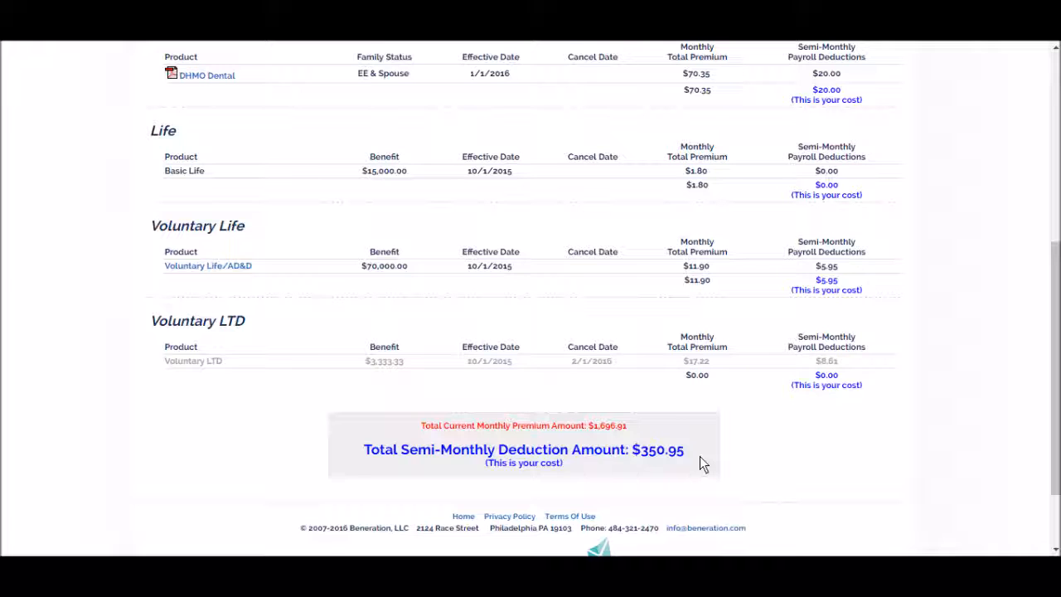
scroll(715, 438, up, 5)
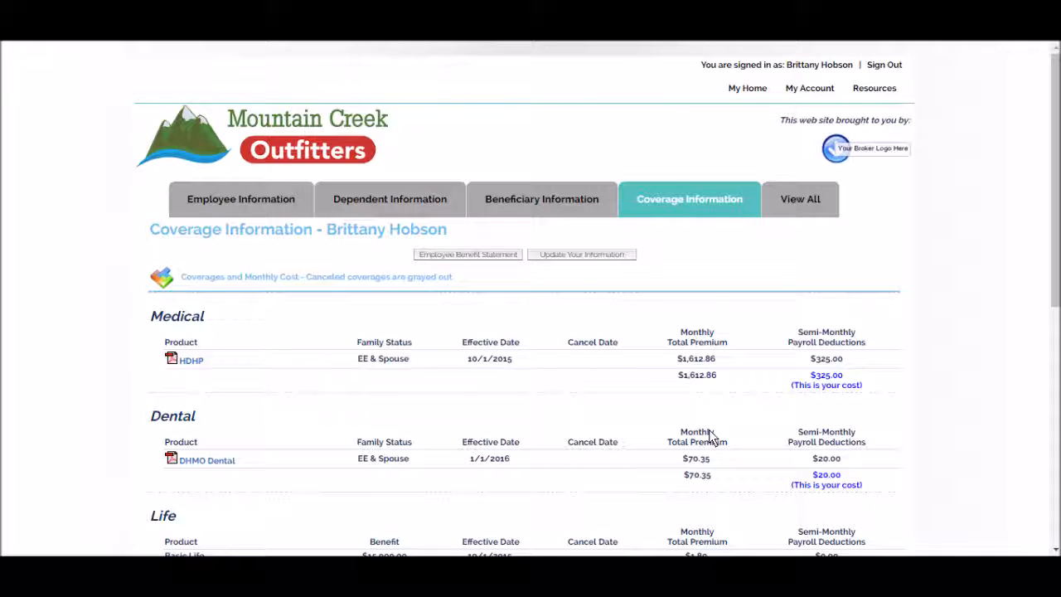
Step: Begin an enrollment update and choose Birth/Adoption of a Child as the enrollment reason
click(606, 257)
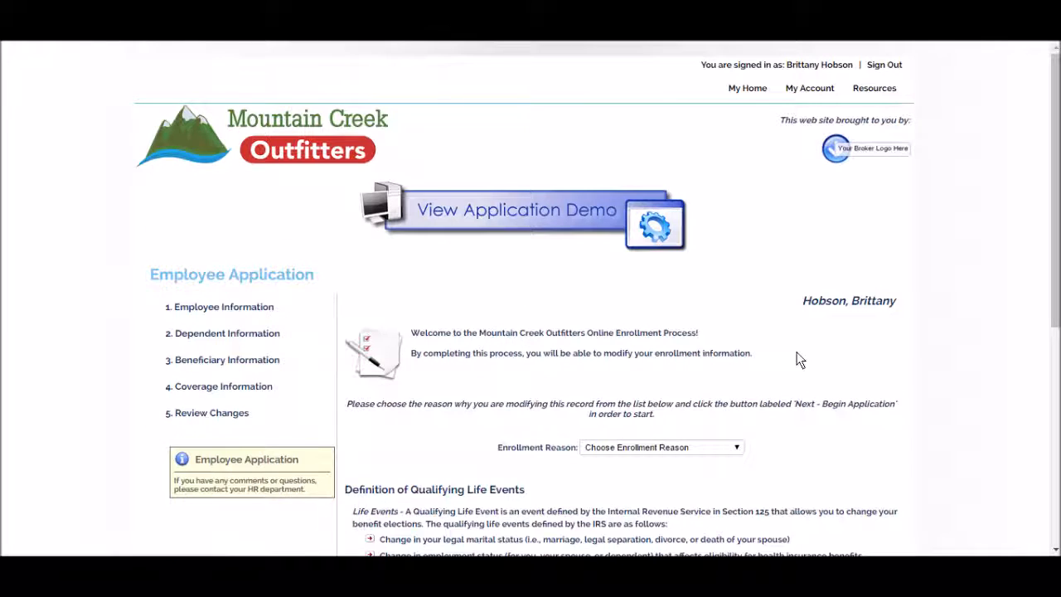
scroll(828, 356, down, 2)
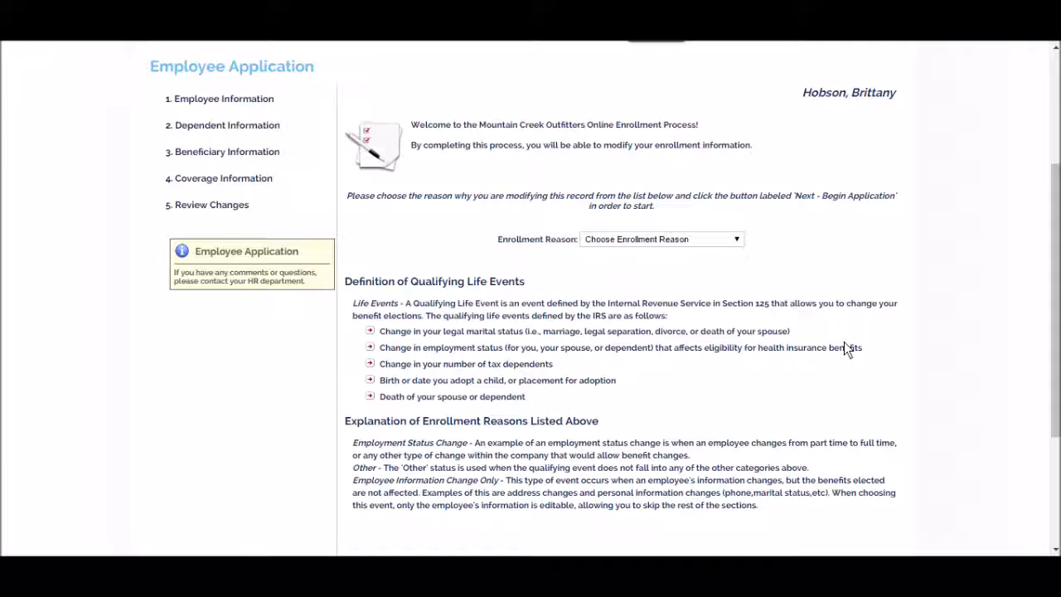
click(700, 239)
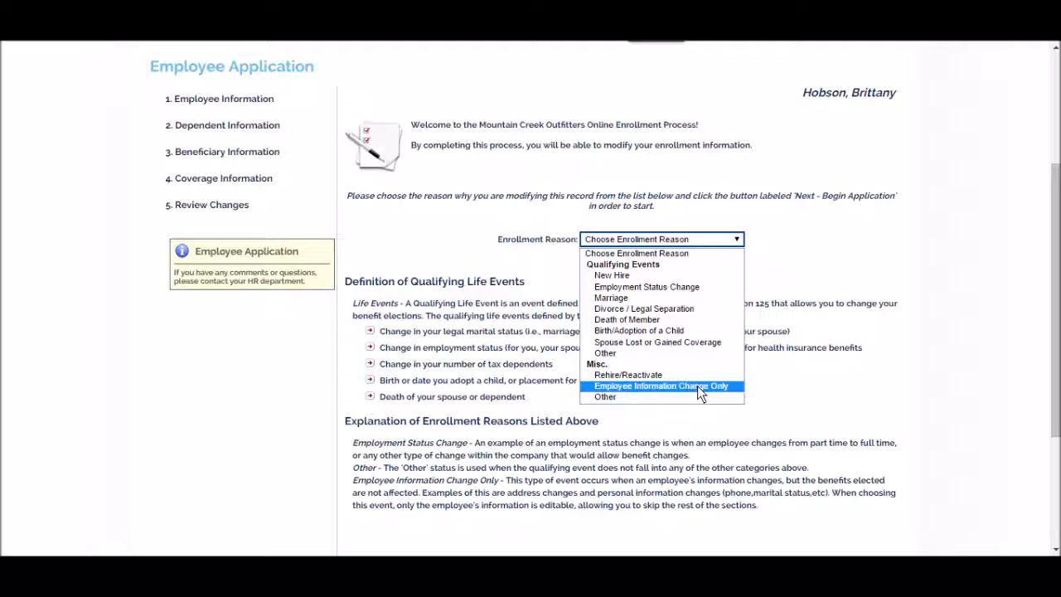
click(677, 331)
scroll(775, 357, down, 3)
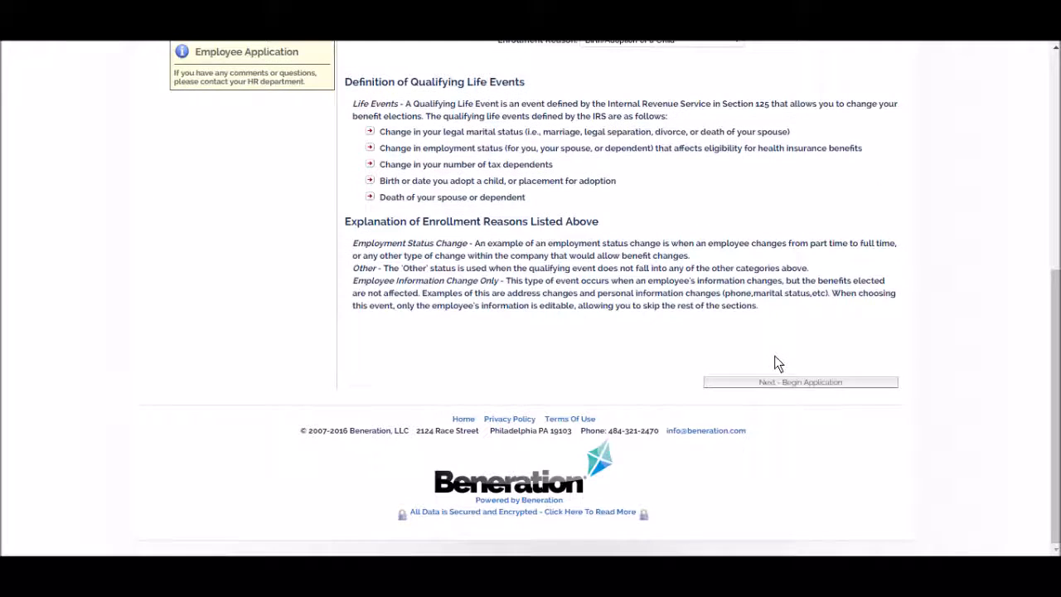
click(775, 383)
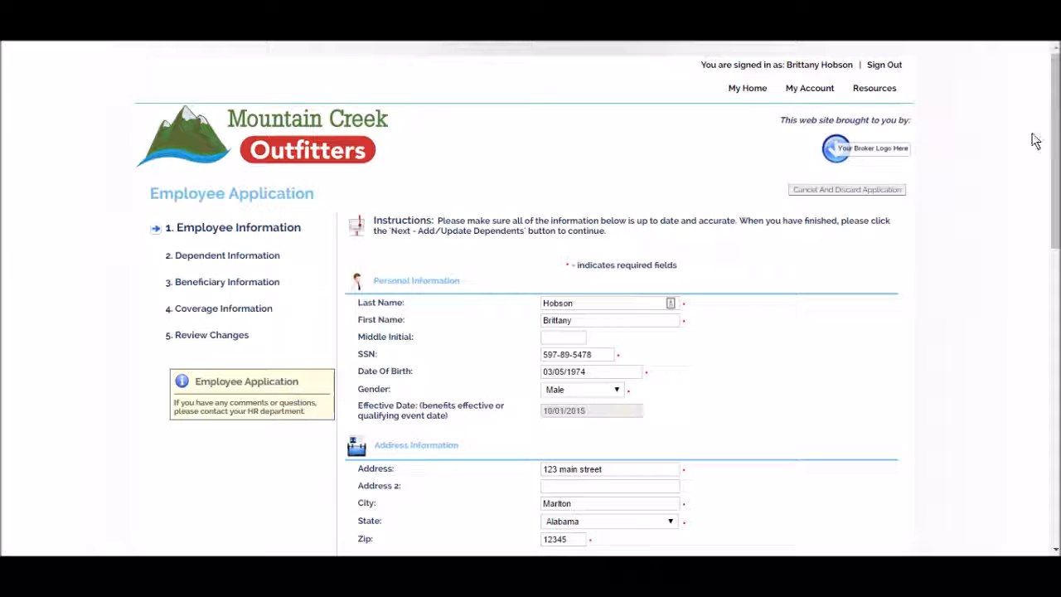
drag(1056, 120, 1035, 442)
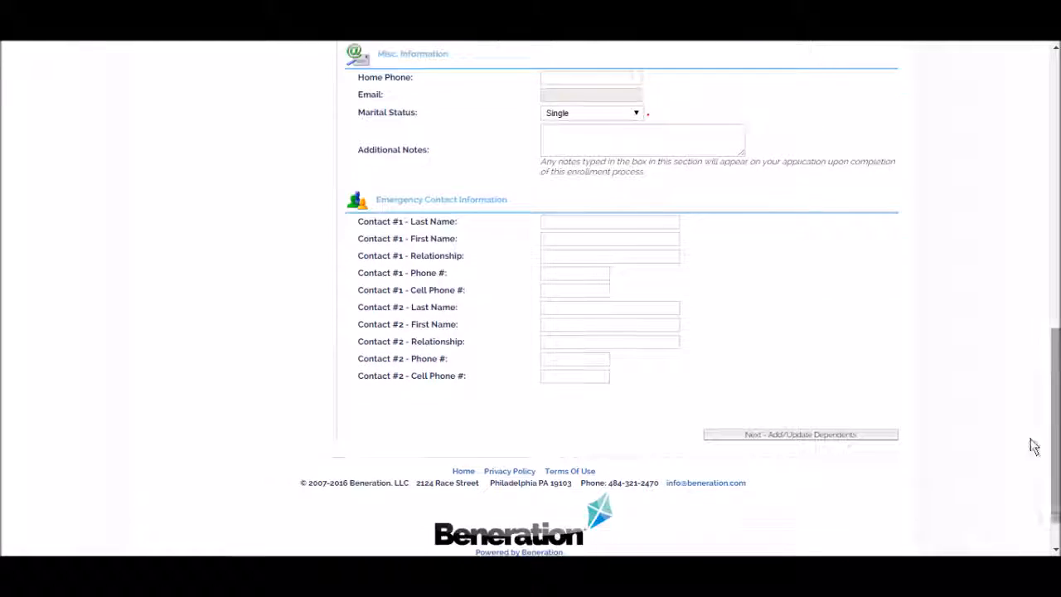
Step: Save the employee details, continue to dependents, and start a blank new-dependent entry
click(852, 434)
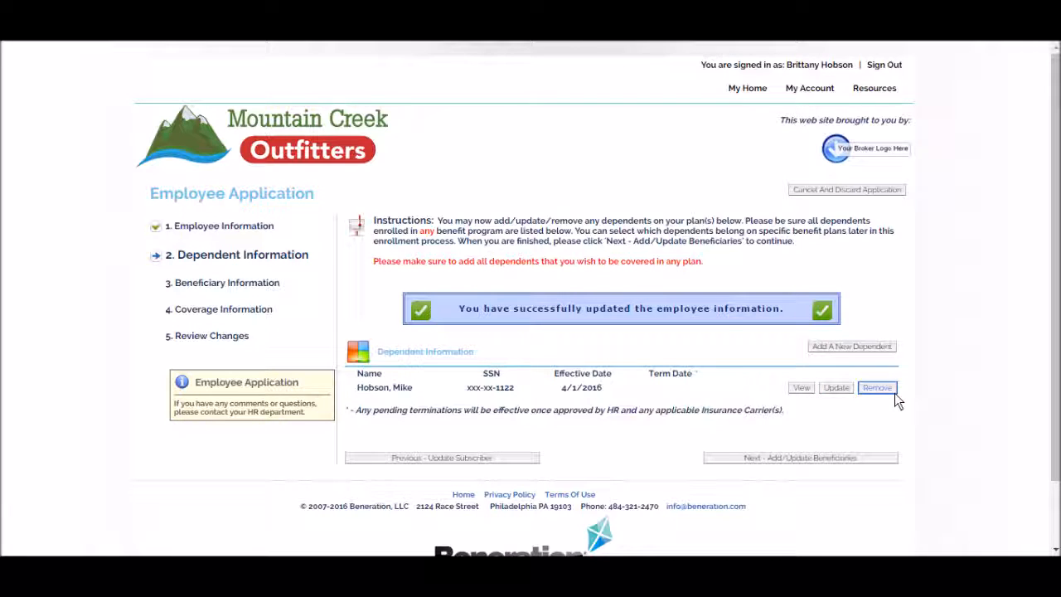
click(881, 348)
drag(1046, 218, 1049, 247)
Step: Add a Son dependent with his first name, Social Security number and date of birth
click(665, 246)
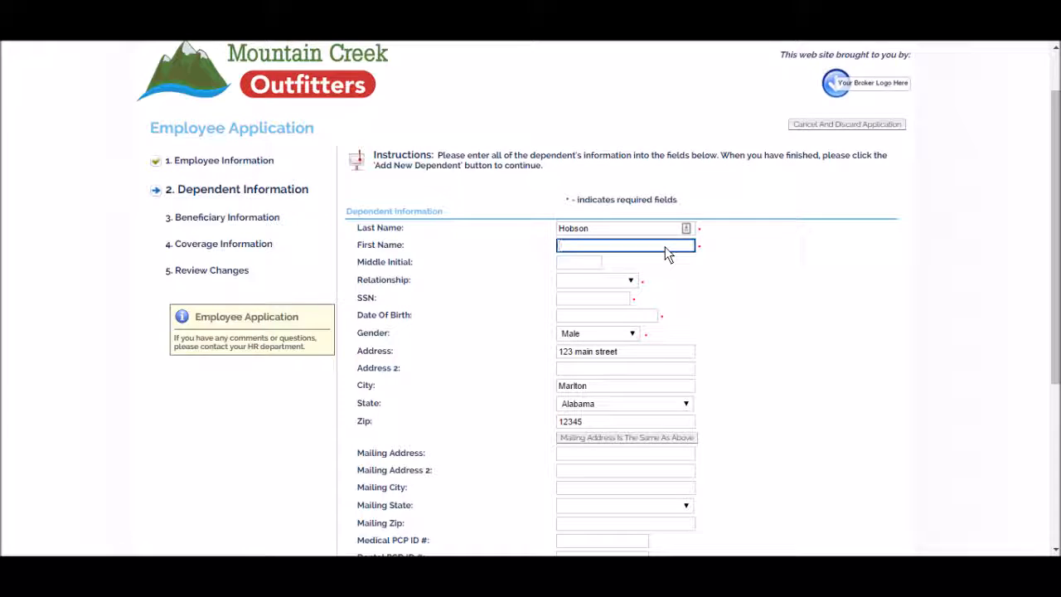
key(Tab)
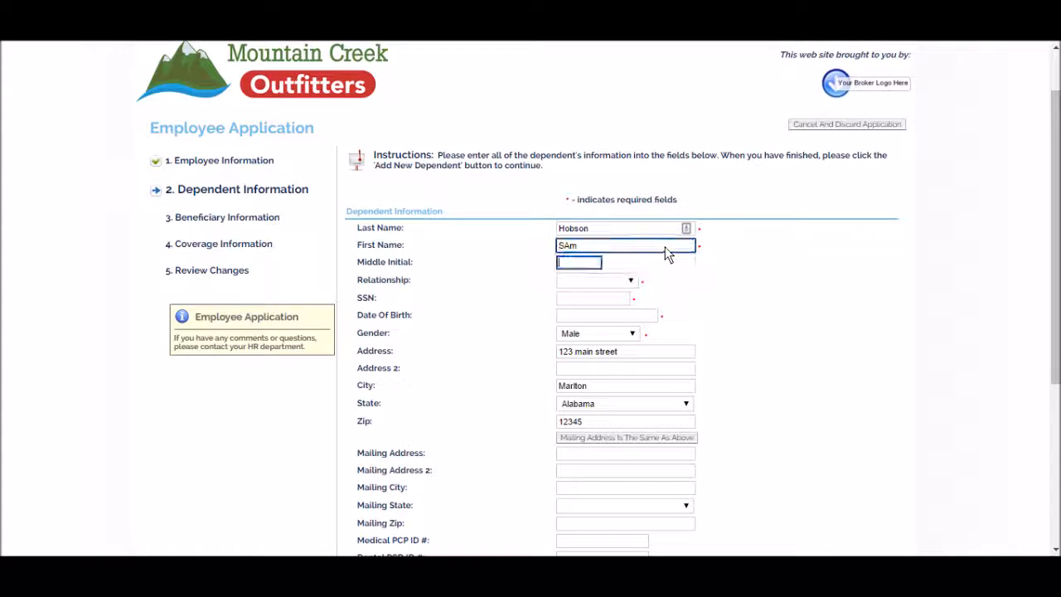
key(Tab)
key(Down)
key(Down)
key(Tab)
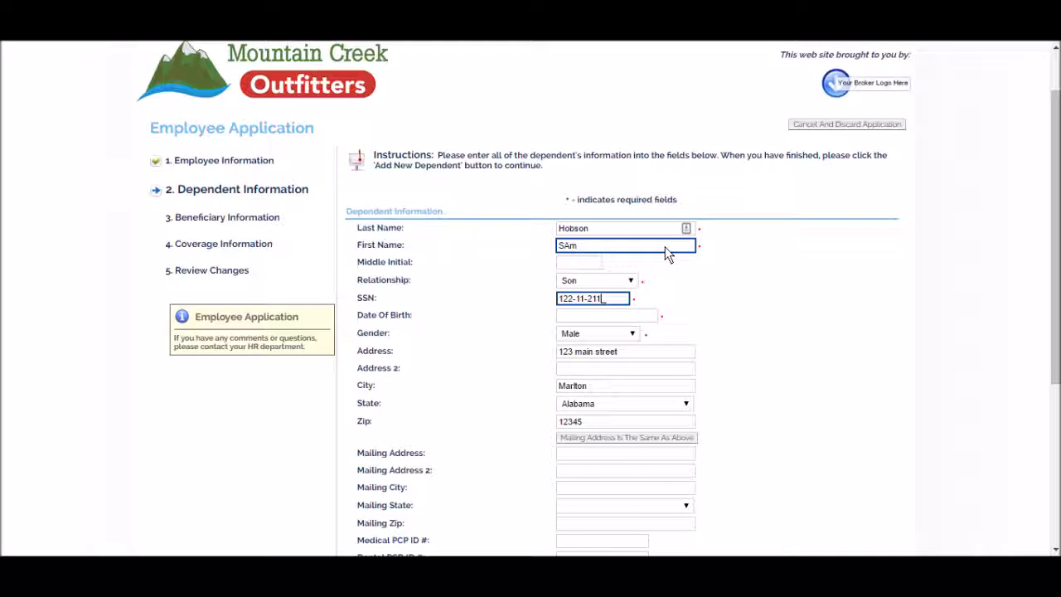
key(Tab)
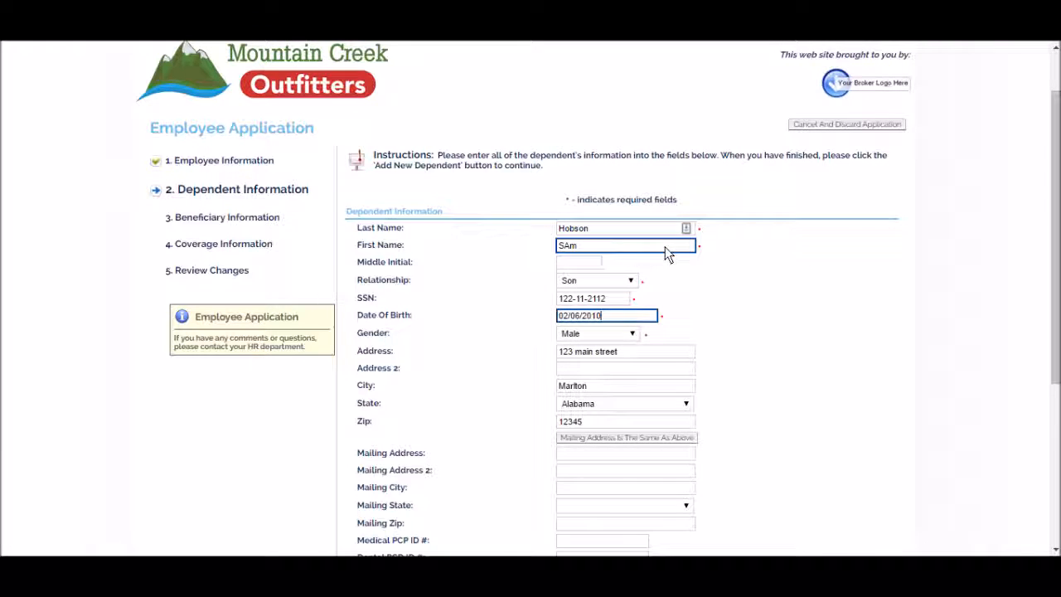
click(868, 296)
scroll(966, 342, down, 3)
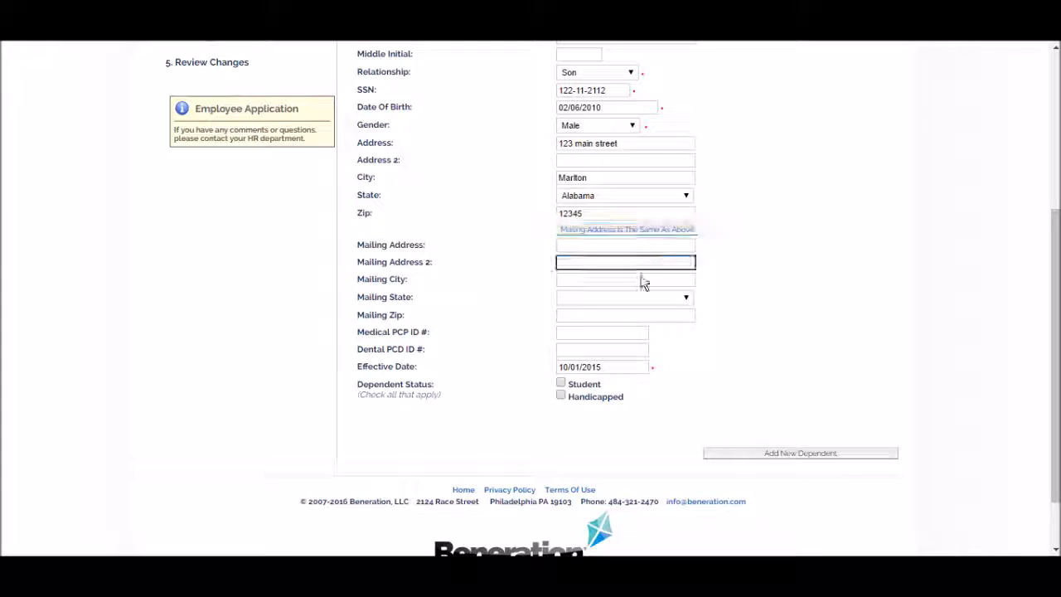
click(736, 455)
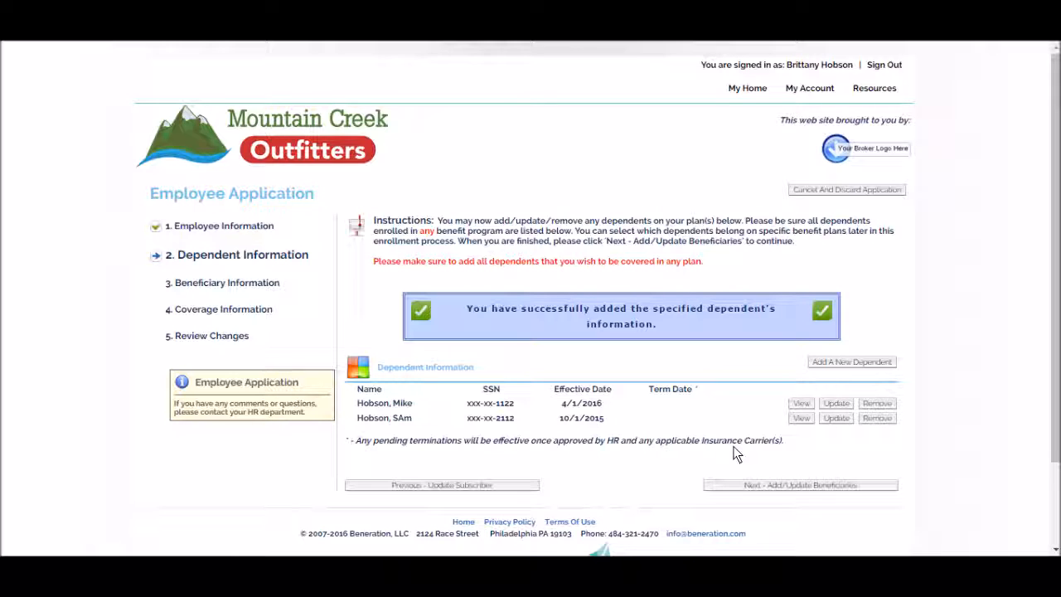
Step: Continue to step 3, Beneficiary Information
click(772, 485)
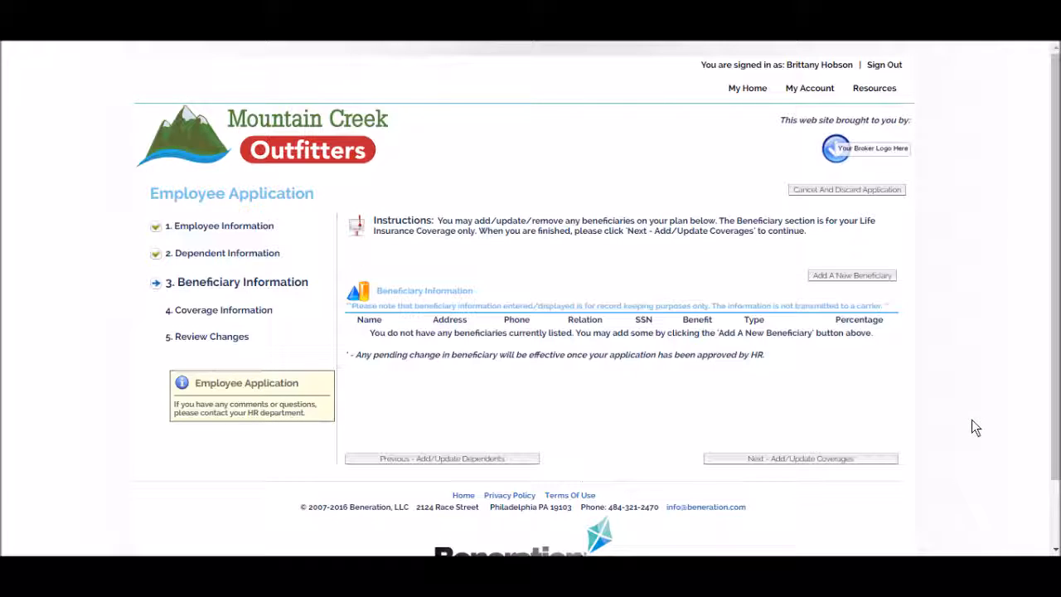
Step: Skip beneficiaries and review step 4 coverage, showing HDHP at EE & Spouse, $325.00 semi-monthly
click(870, 460)
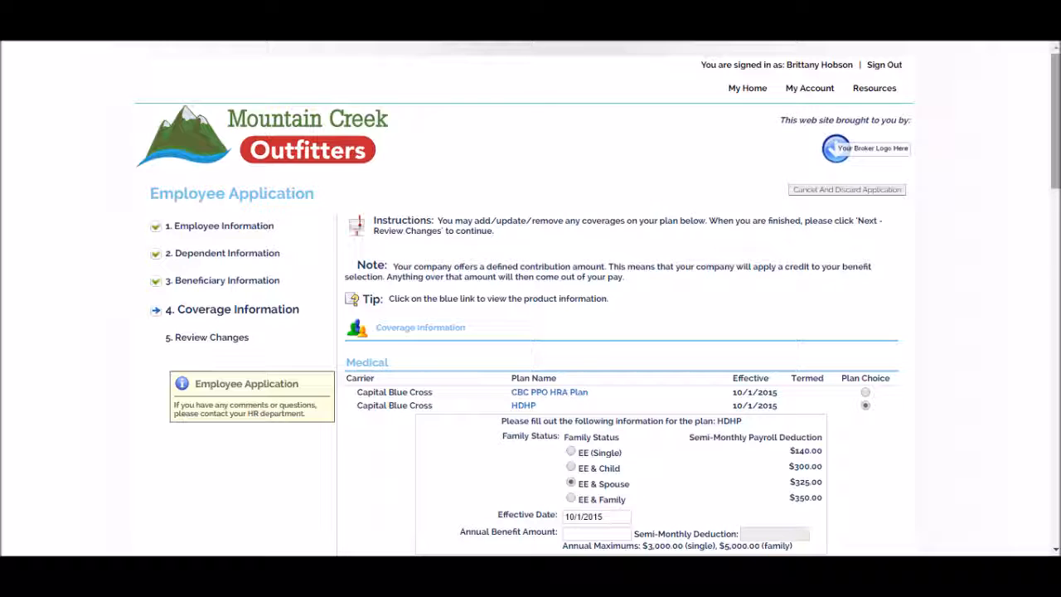
drag(1058, 114, 1058, 166)
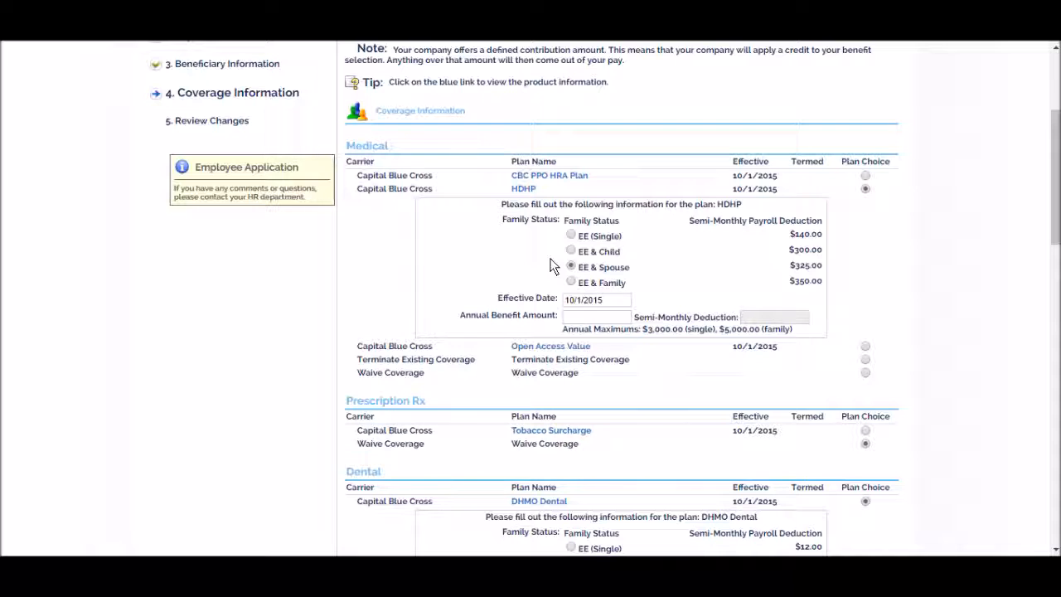
scroll(497, 209, up, 5)
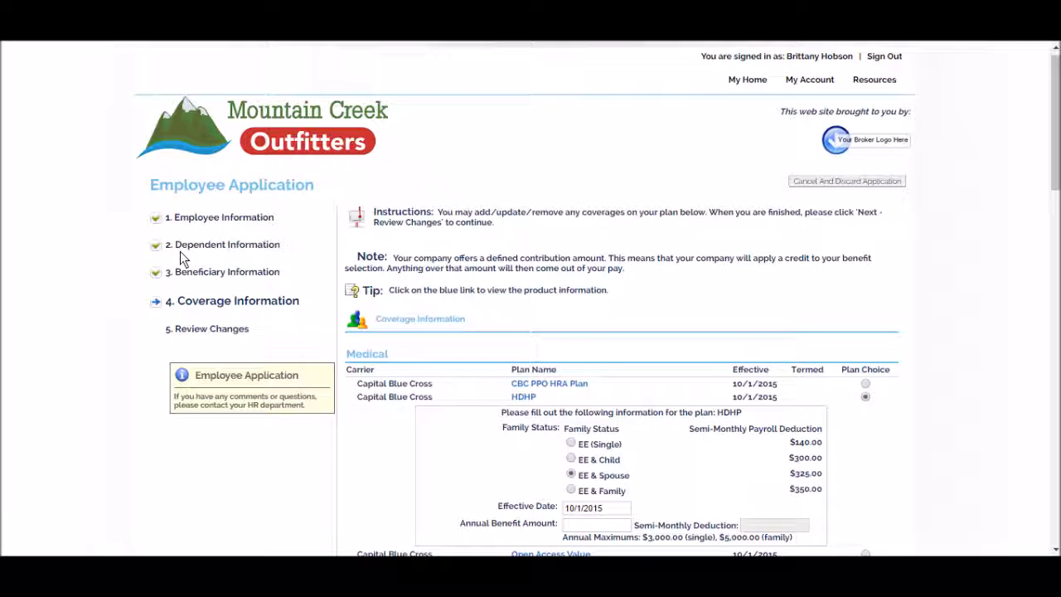
Step: Switch Medical from HDHP to Waive Coverage and scroll to the page bottom
drag(1056, 140, 1051, 203)
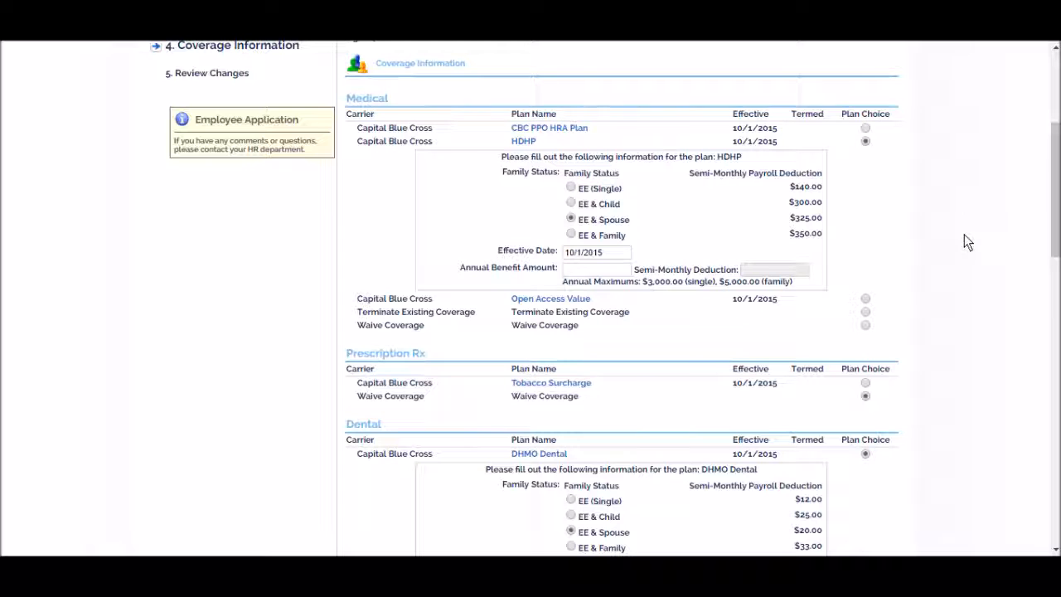
click(866, 326)
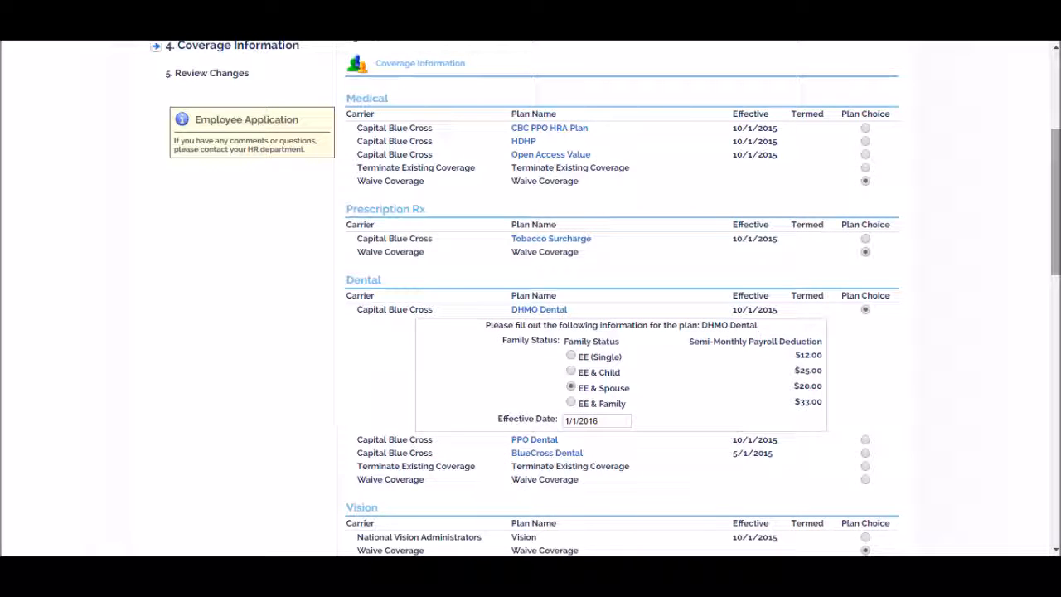
drag(1054, 199, 1054, 474)
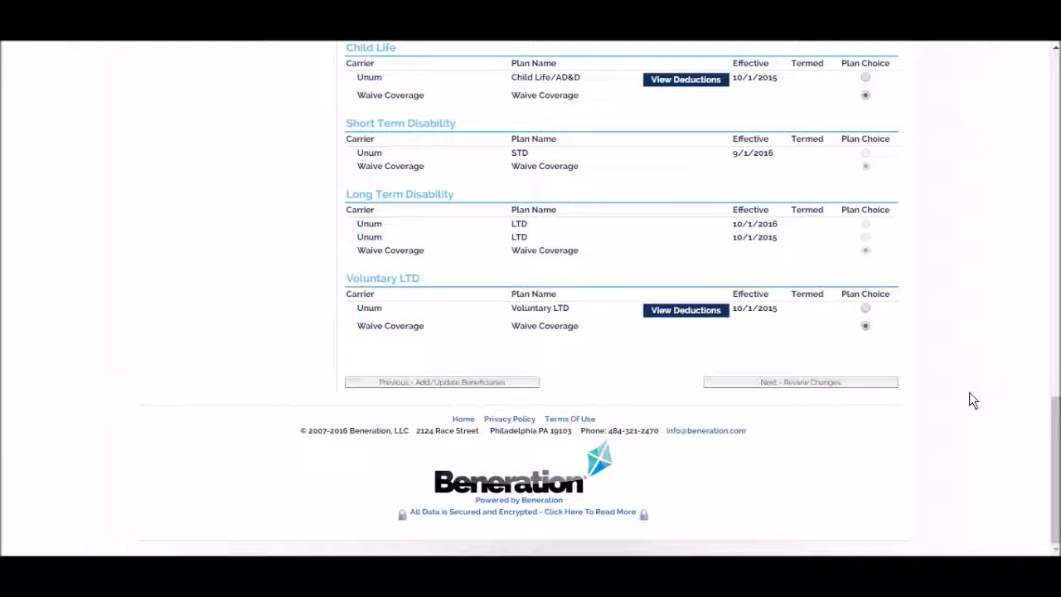
Step: Advance to the Review Changes step and scroll through the personal and address summary
click(845, 383)
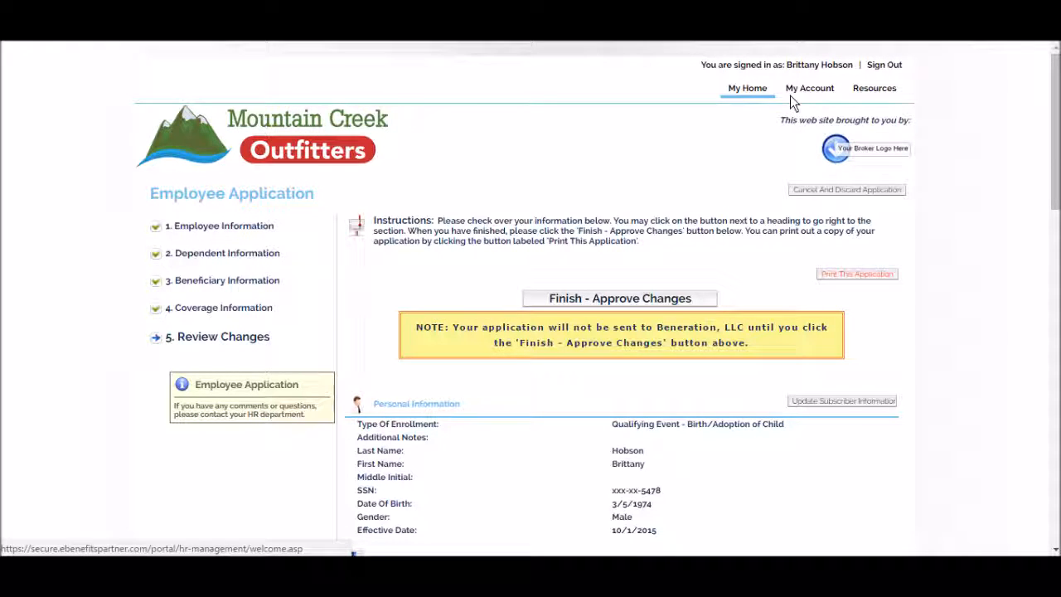
drag(1058, 163, 1058, 196)
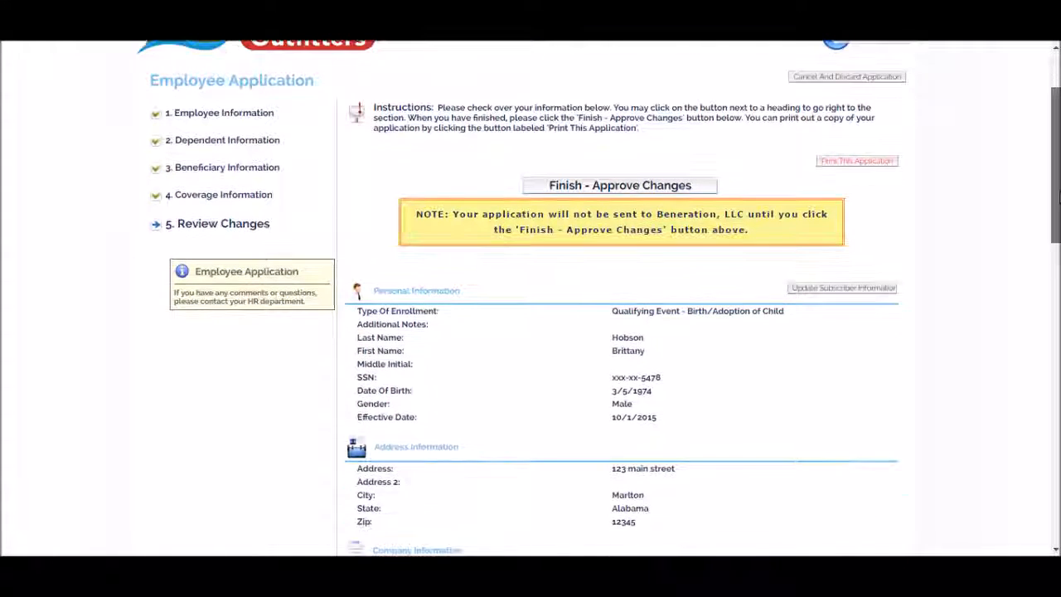
Step: Approve the enrollment changes so they go Pending HR Approval, then return to My Home
click(603, 183)
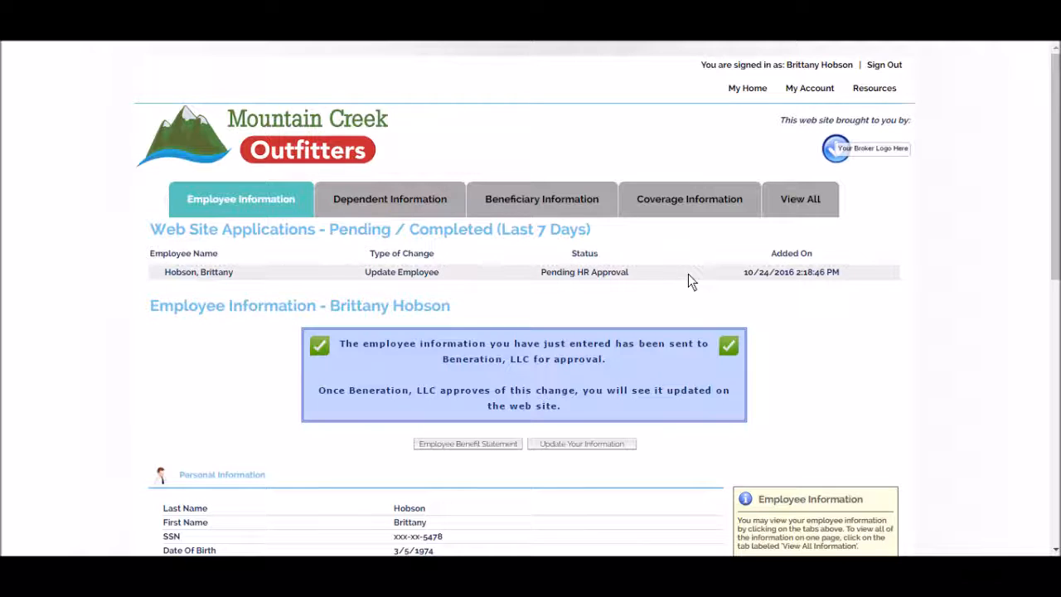
click(746, 97)
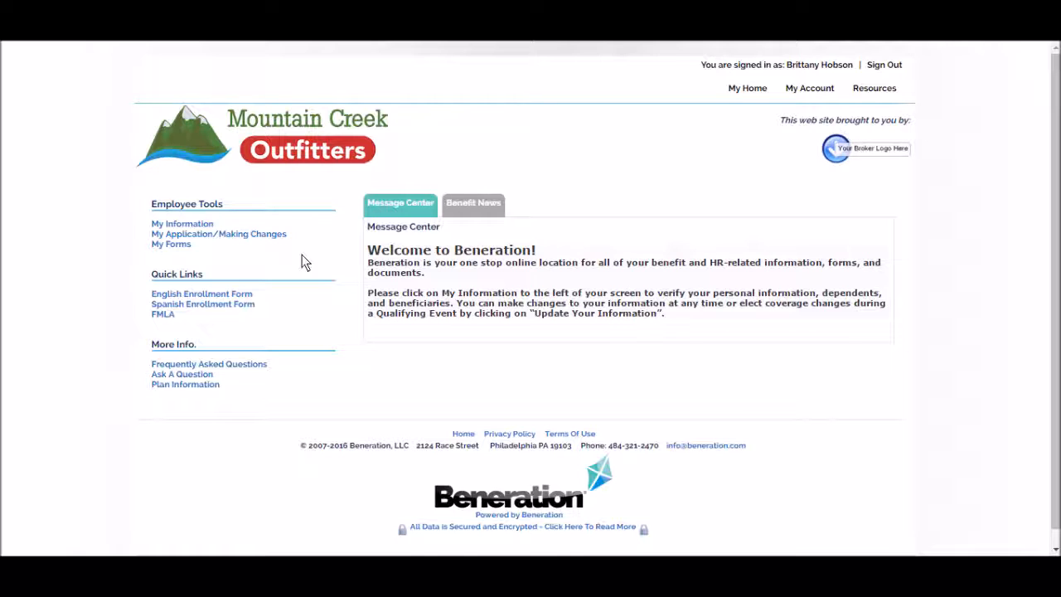
Step: Open My Forms and expand Medical Forms to list HDHP Vs Open Access and Medical Overview
click(174, 244)
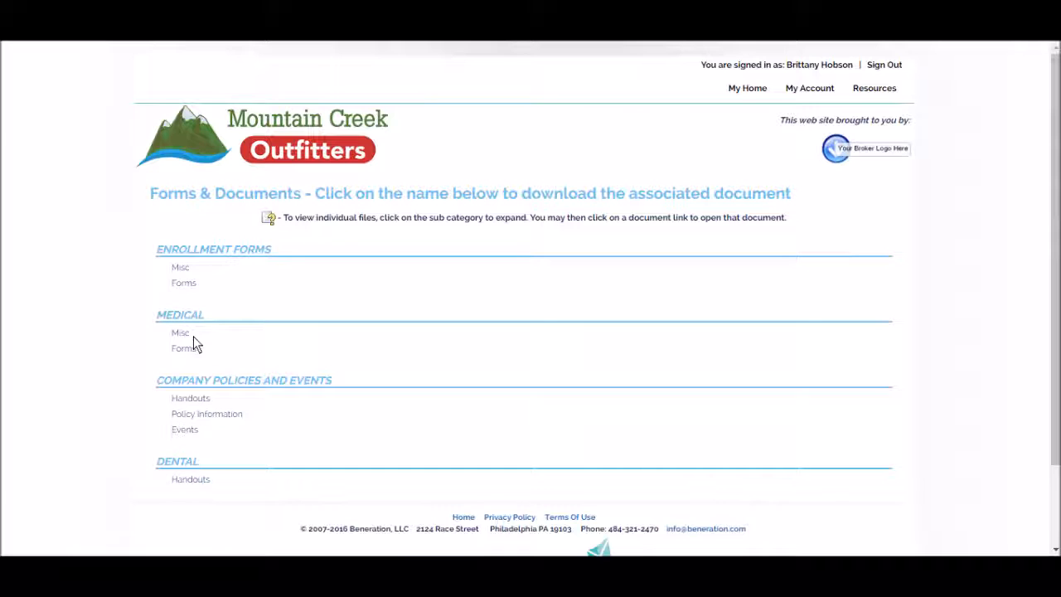
click(188, 335)
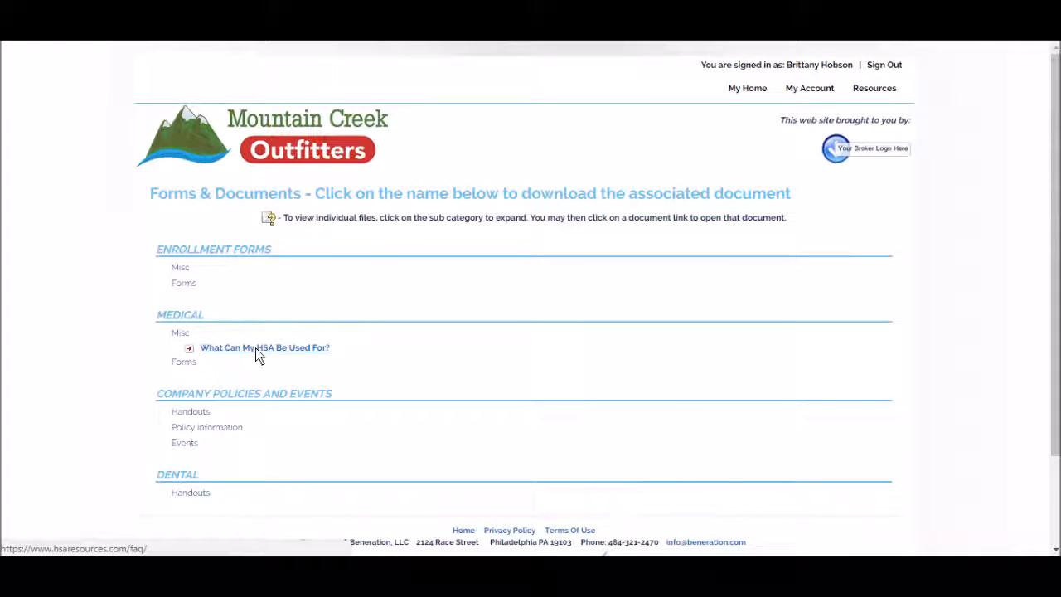
click(197, 368)
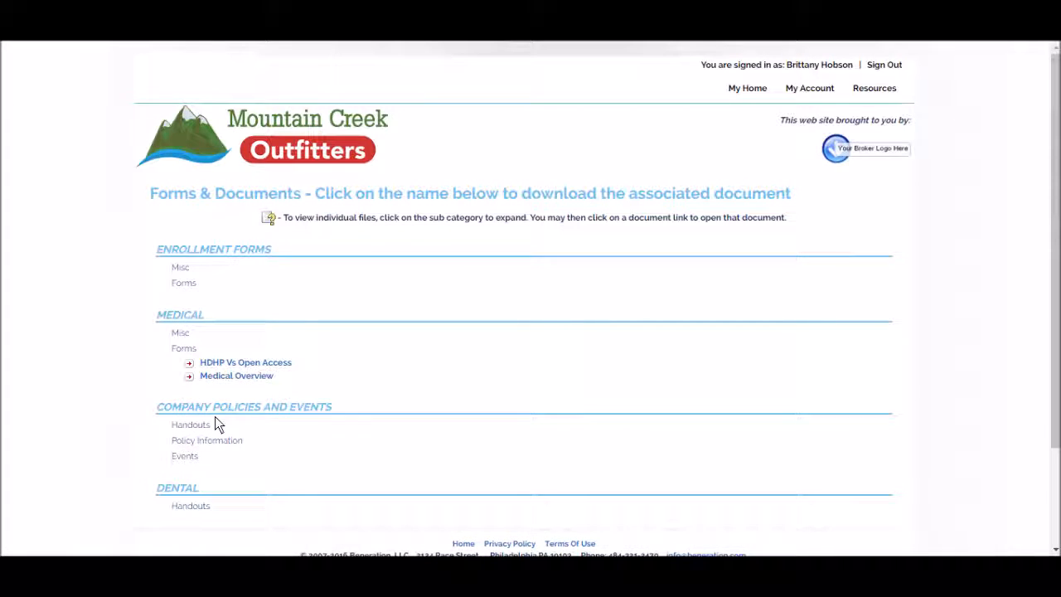